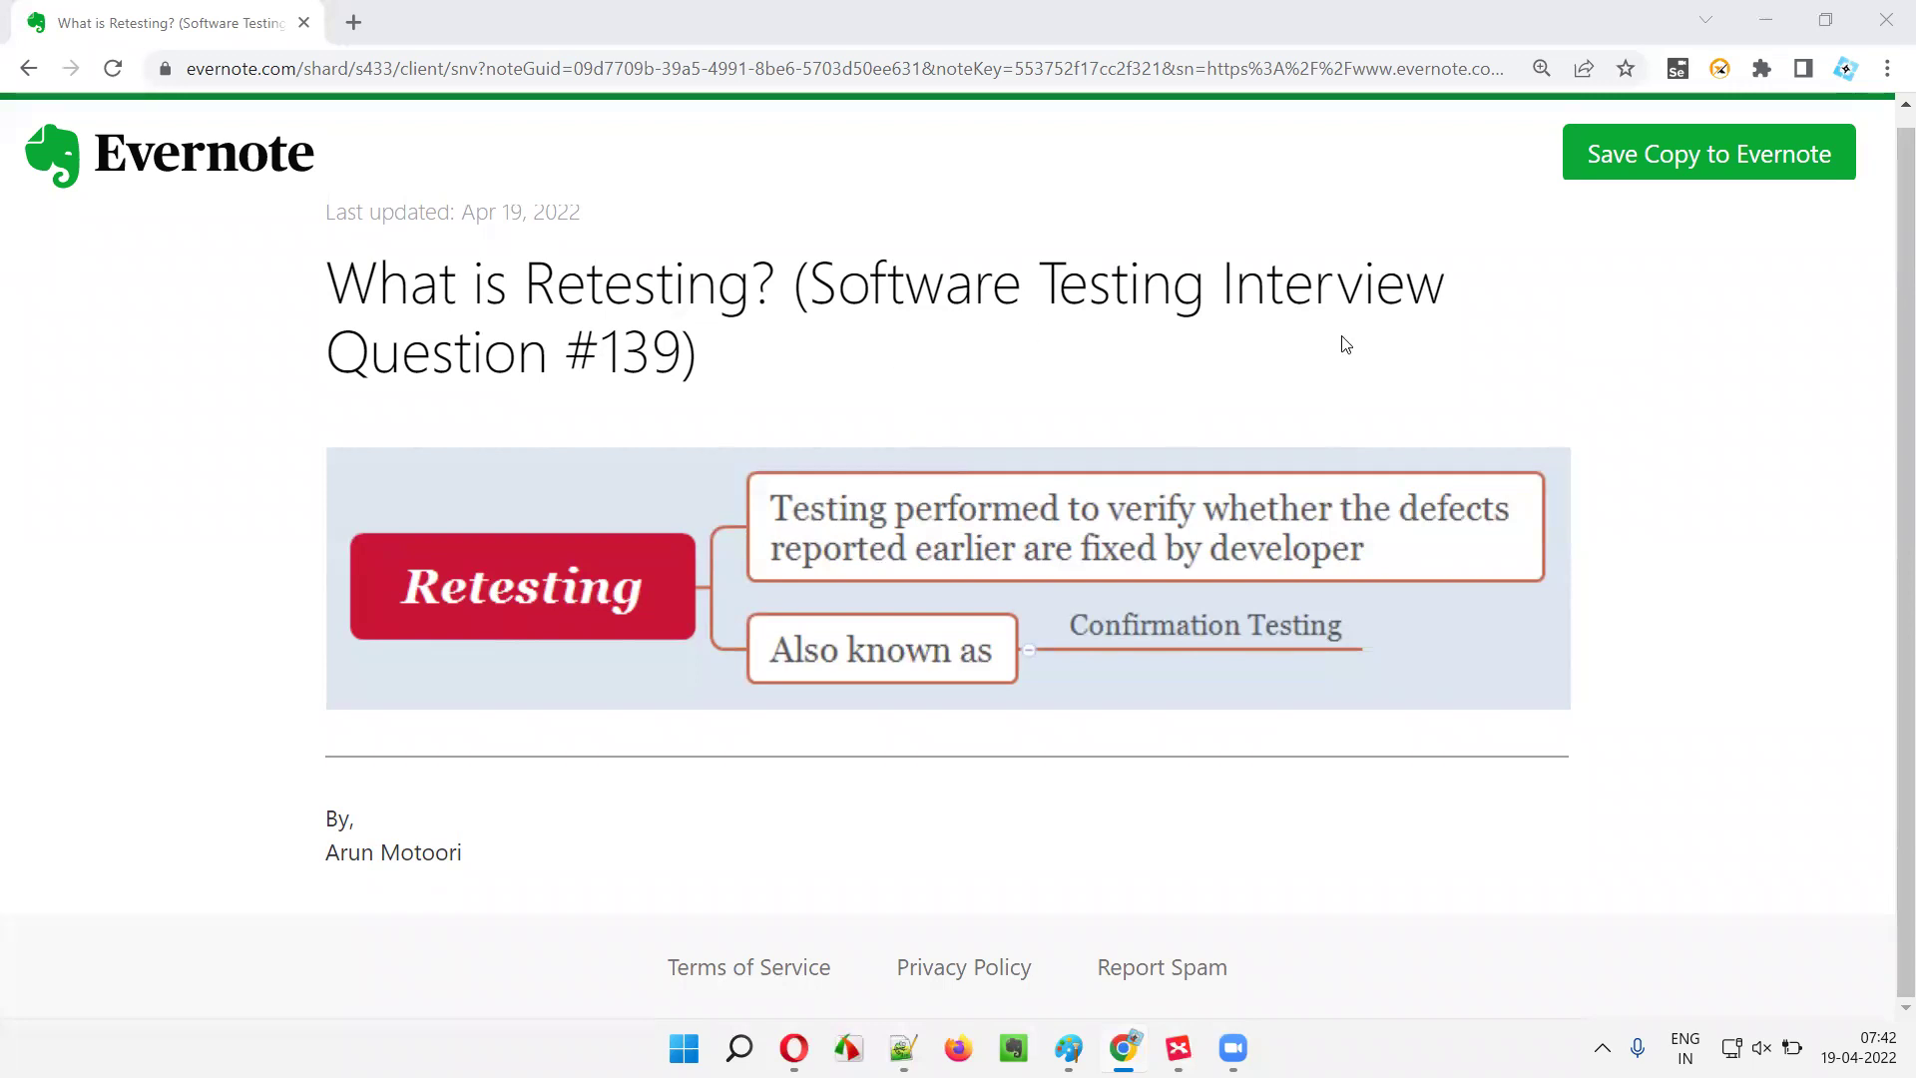
# - Highlight '139' and 'Retesting' in the Evernote title, then bring up the XMind Retesting map
pyautogui.moveTo(609, 352); pyautogui.dragTo(682, 353)
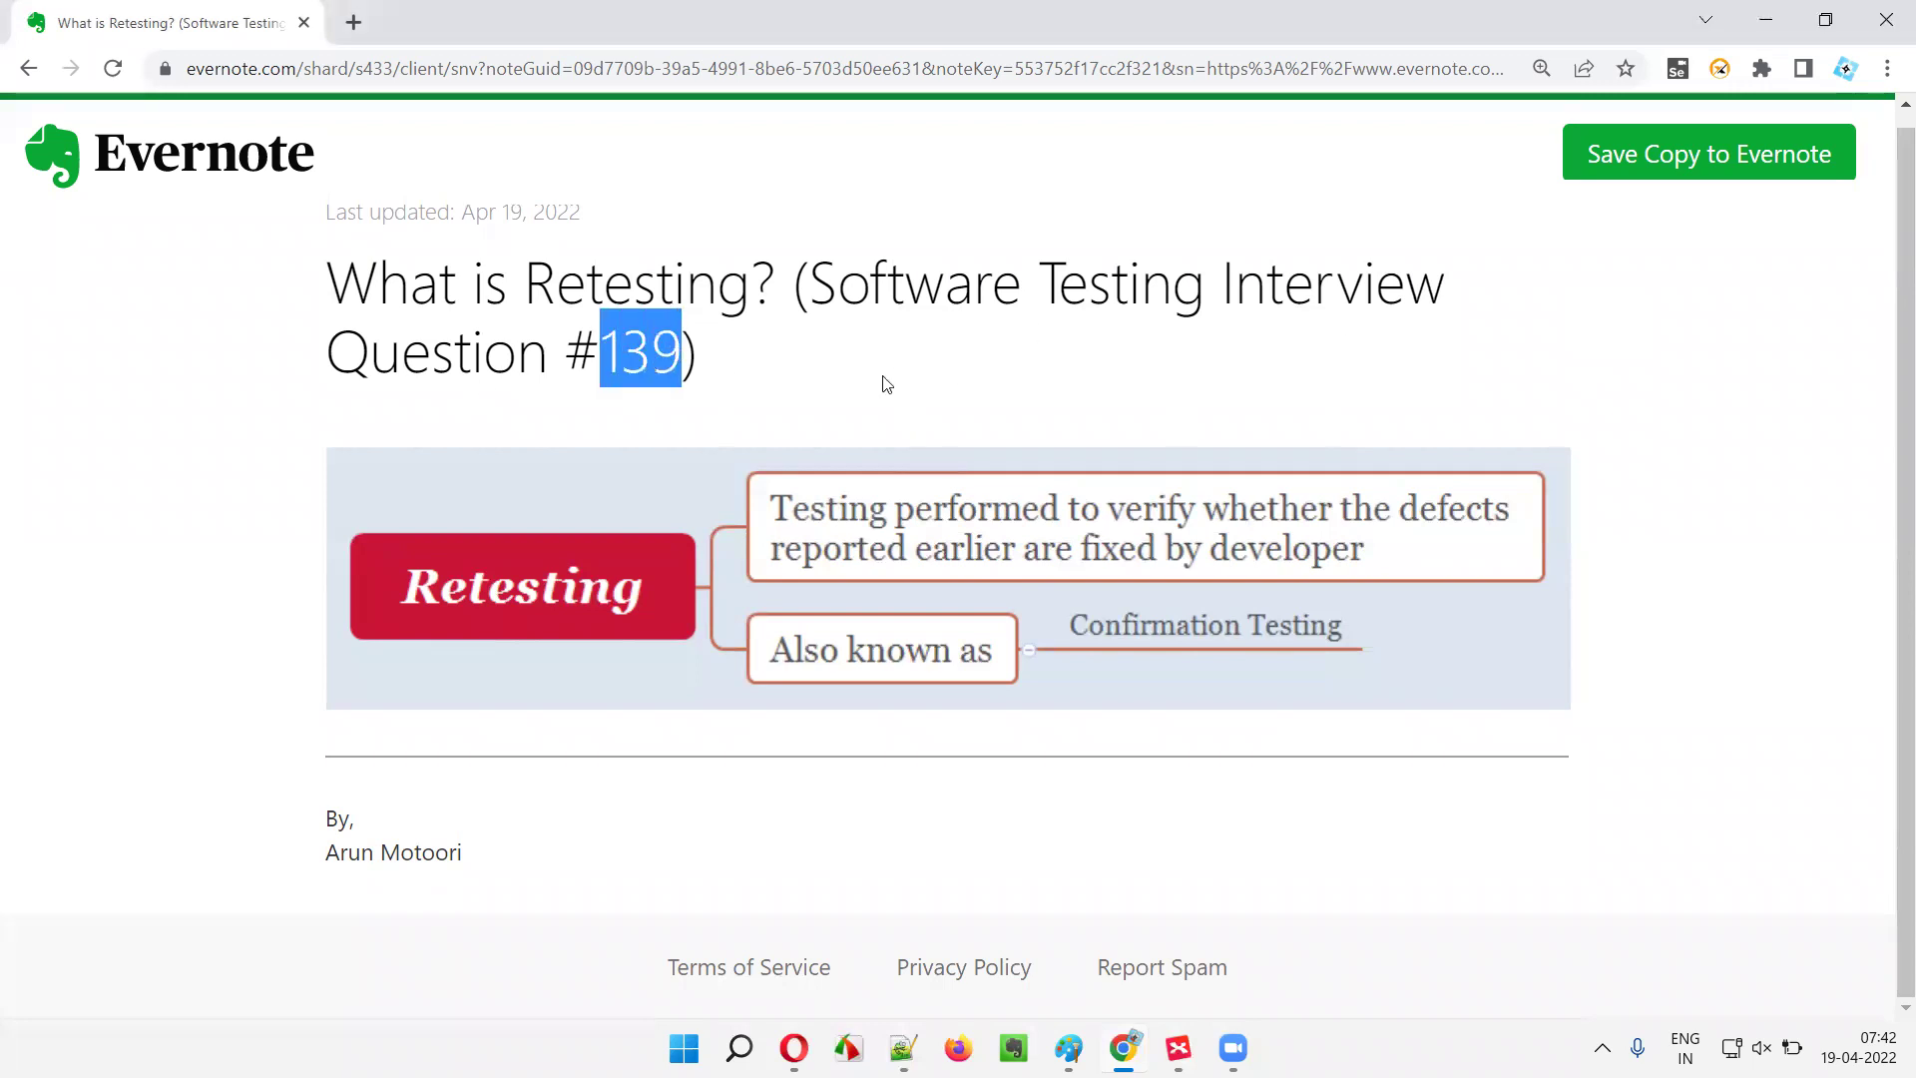
pyautogui.moveTo(527, 283); pyautogui.dragTo(748, 283)
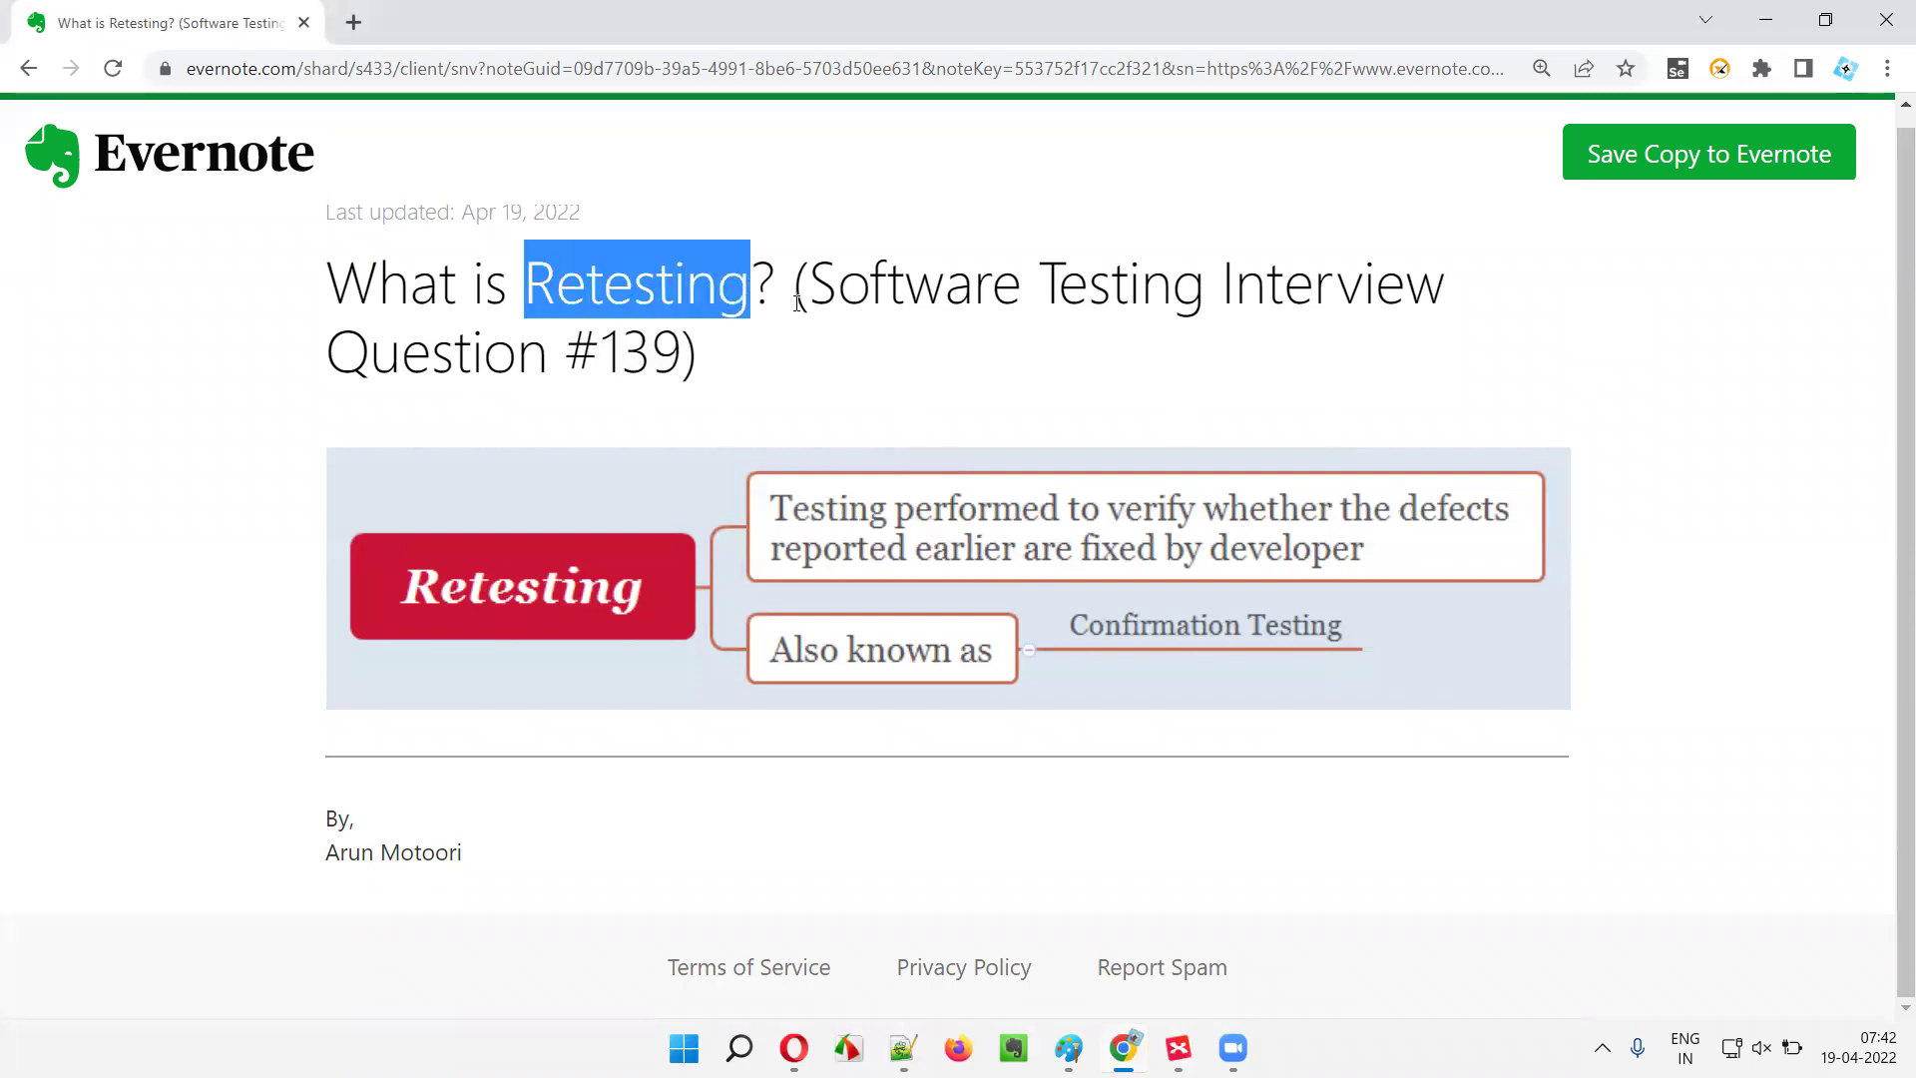
pyautogui.click(863, 367)
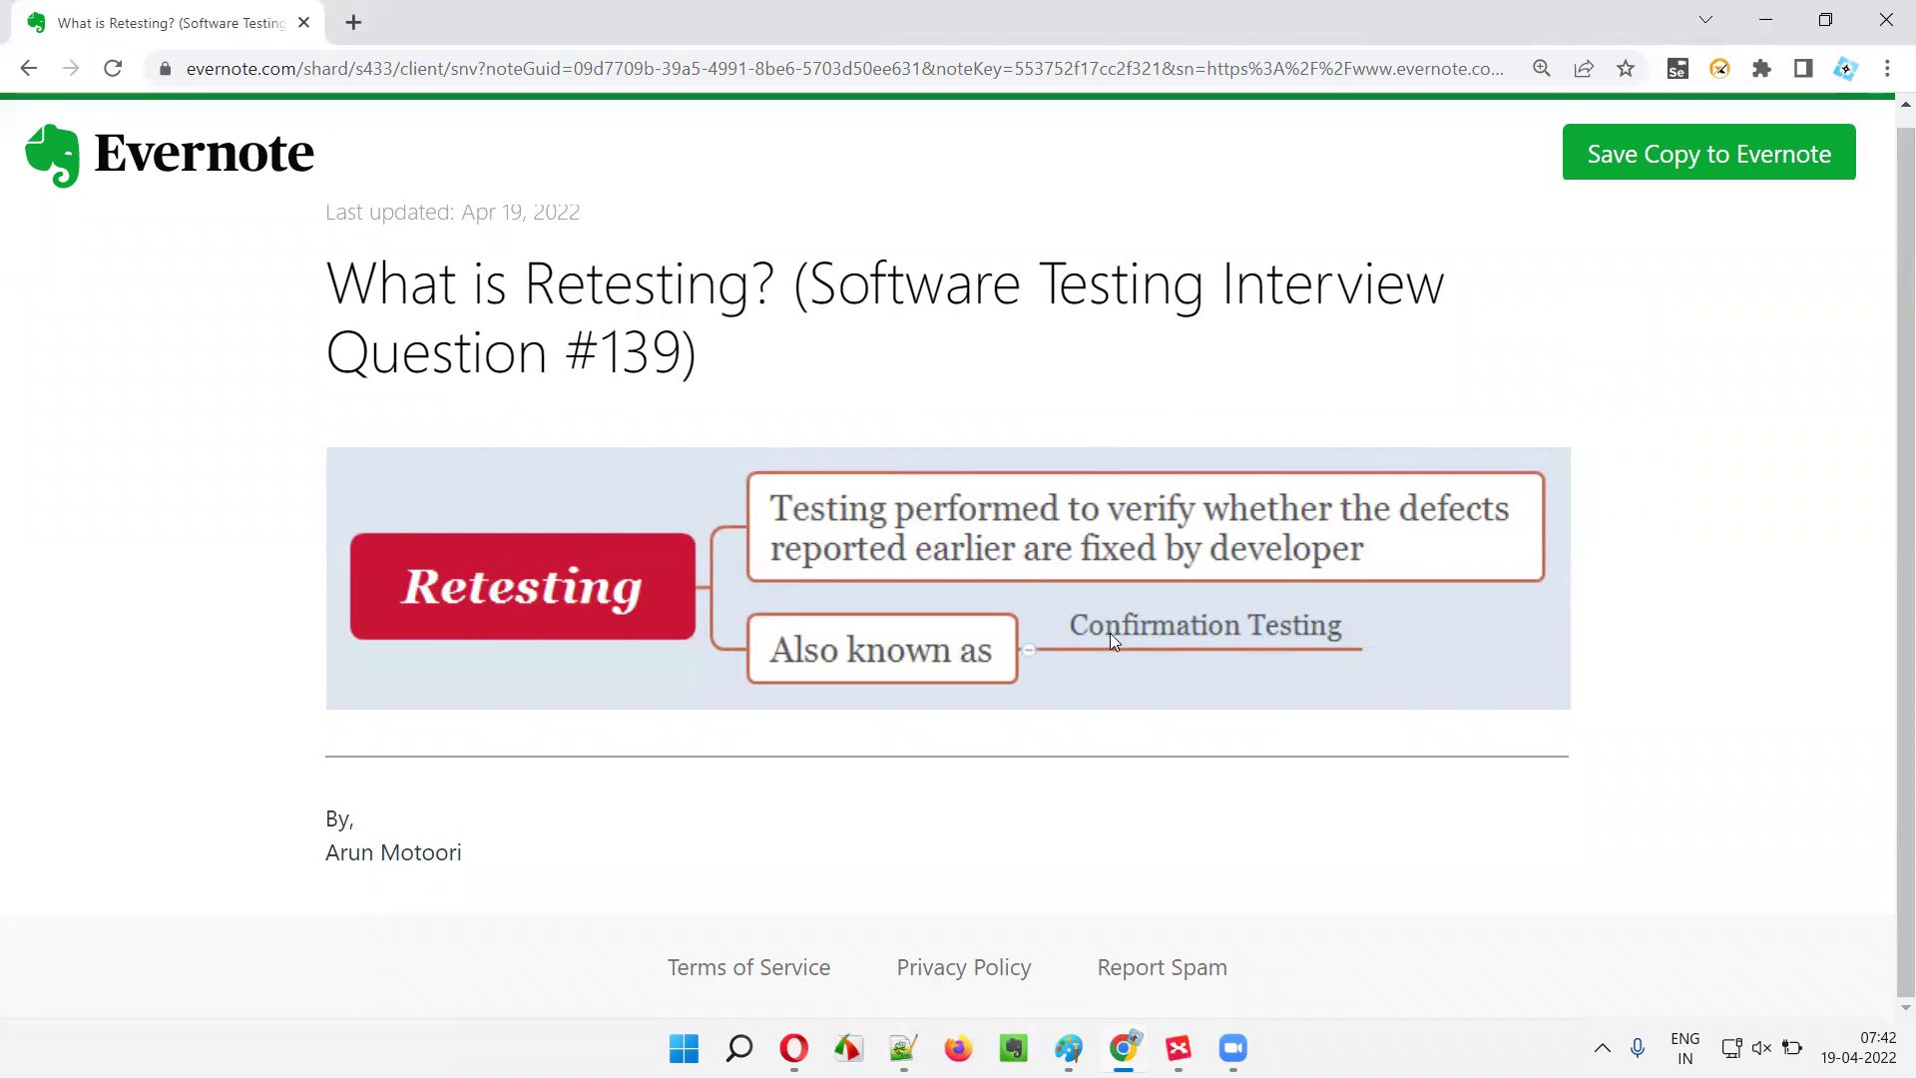
pyautogui.click(1178, 1049)
# - Select the central Retesting topic and its defects-fixed definition subtopic in turn
pyautogui.click(815, 434)
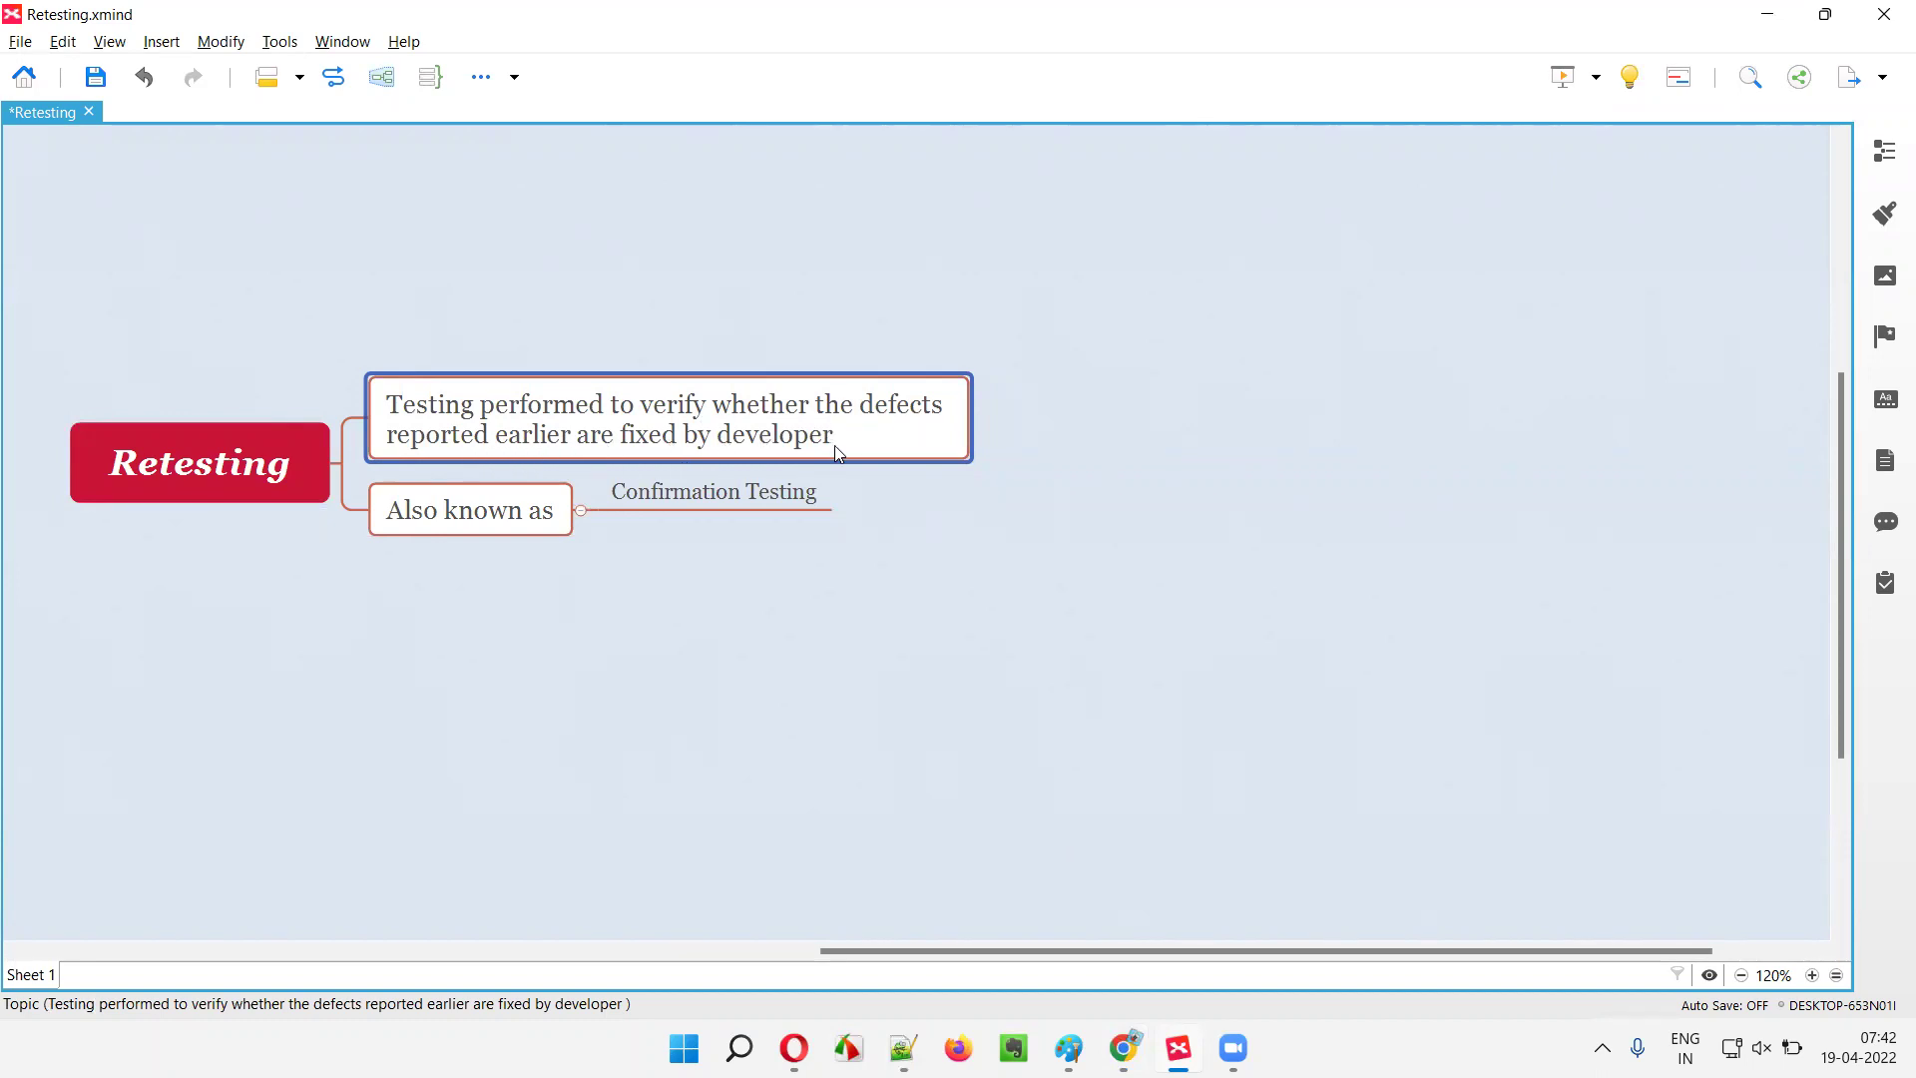
pyautogui.click(221, 450)
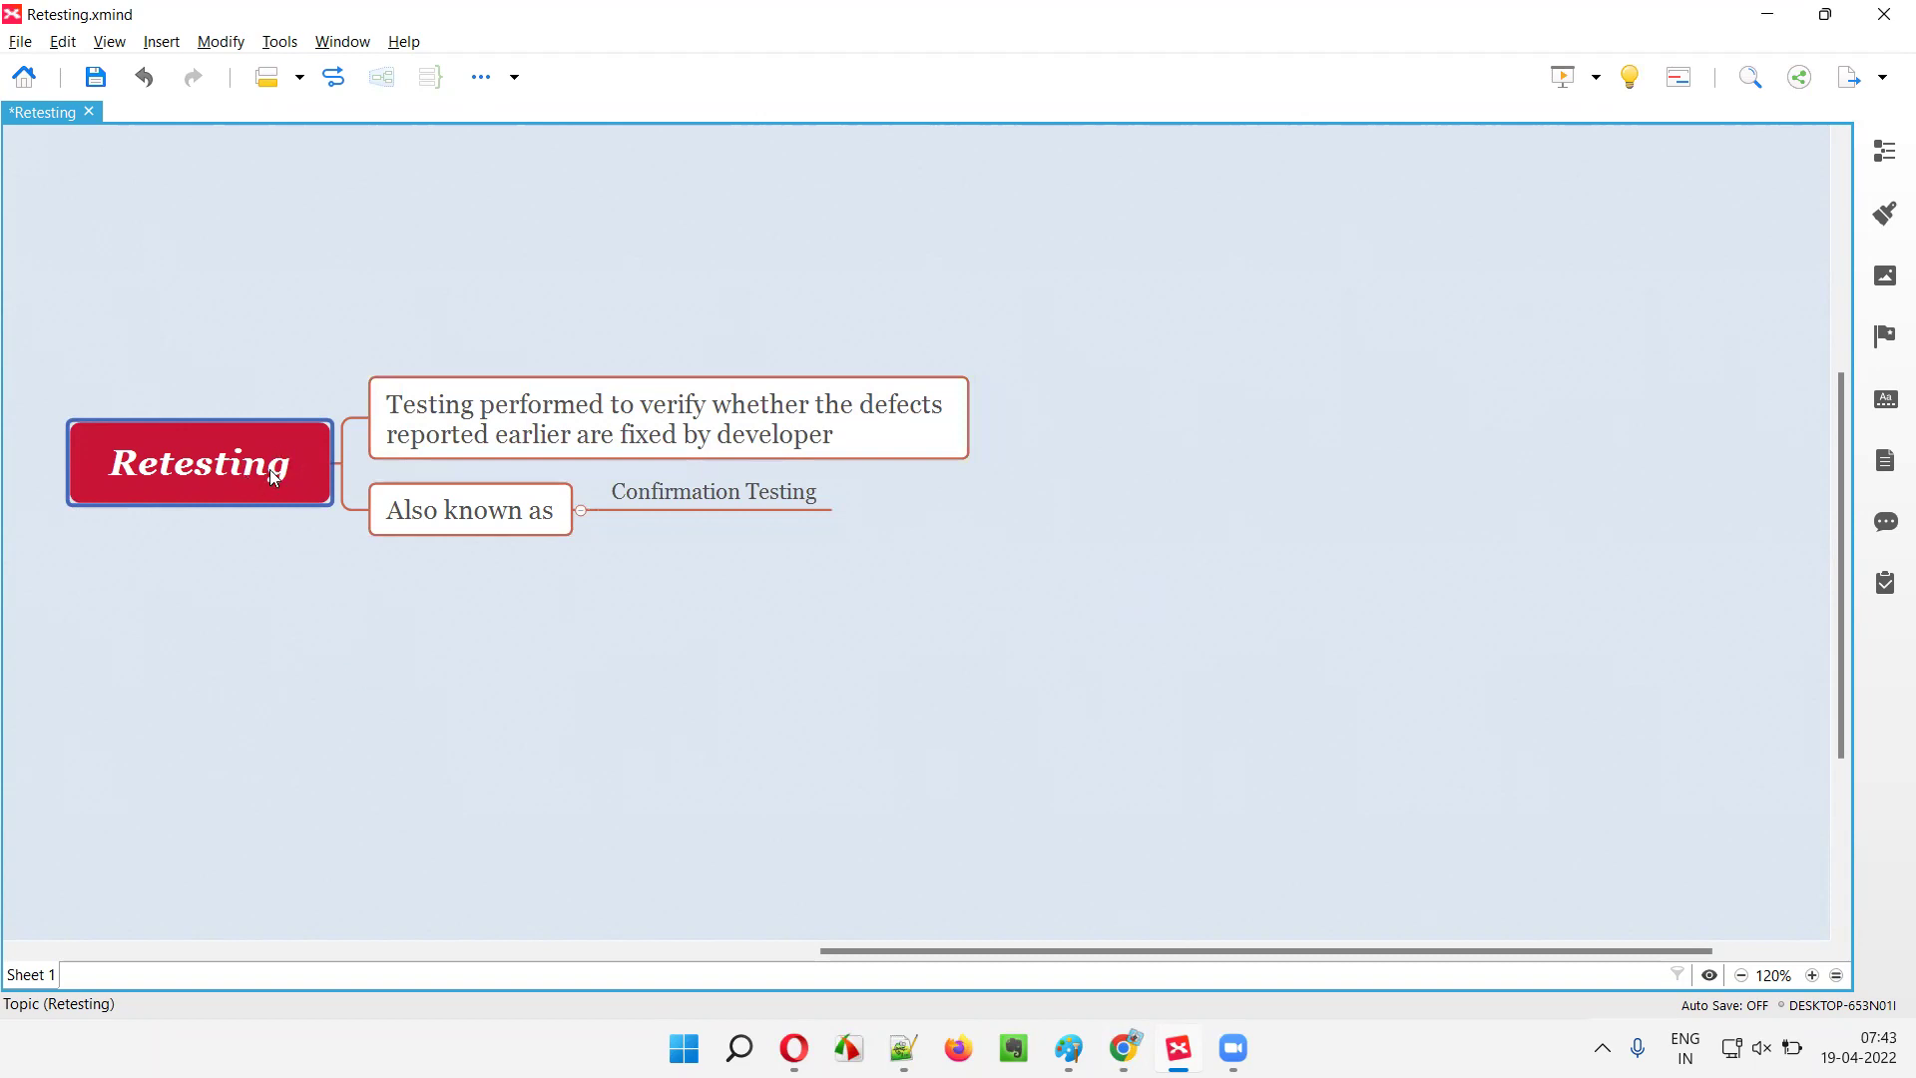
pyautogui.click(544, 420)
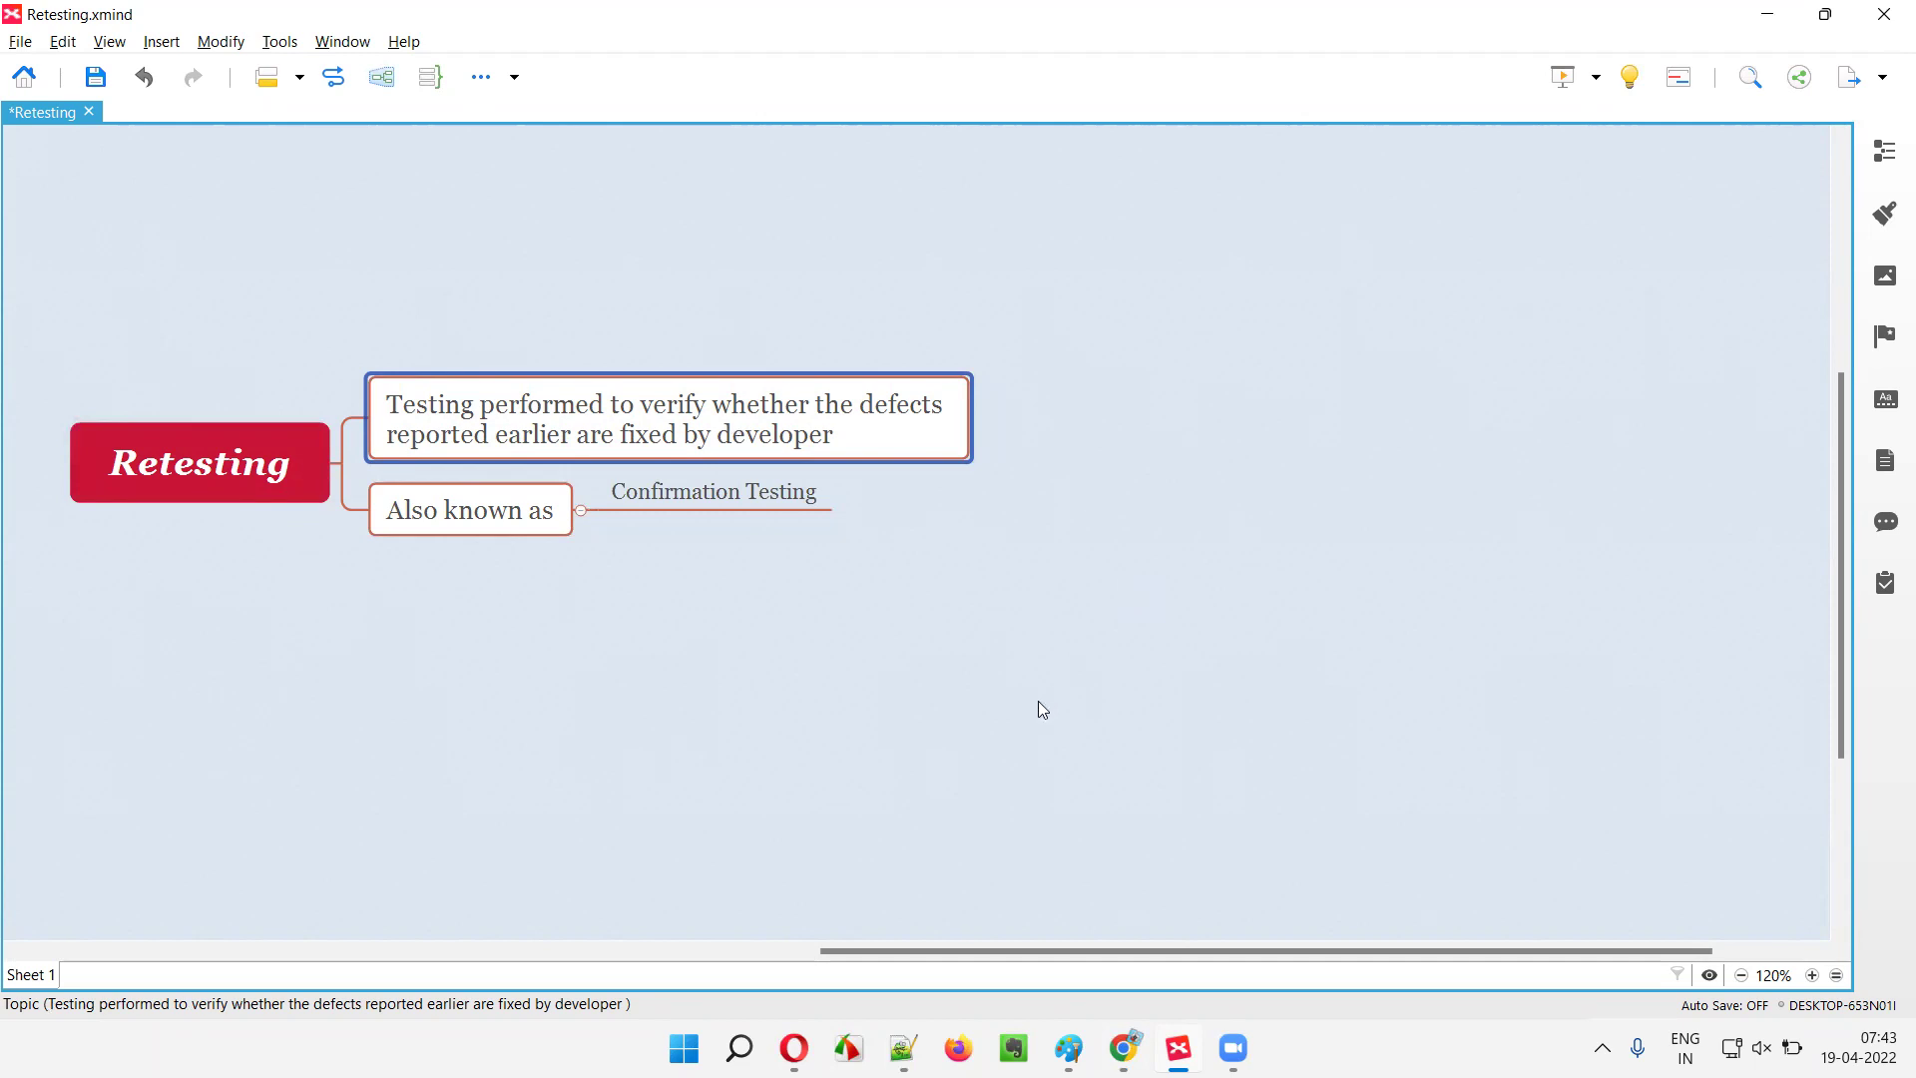
pyautogui.click(133, 466)
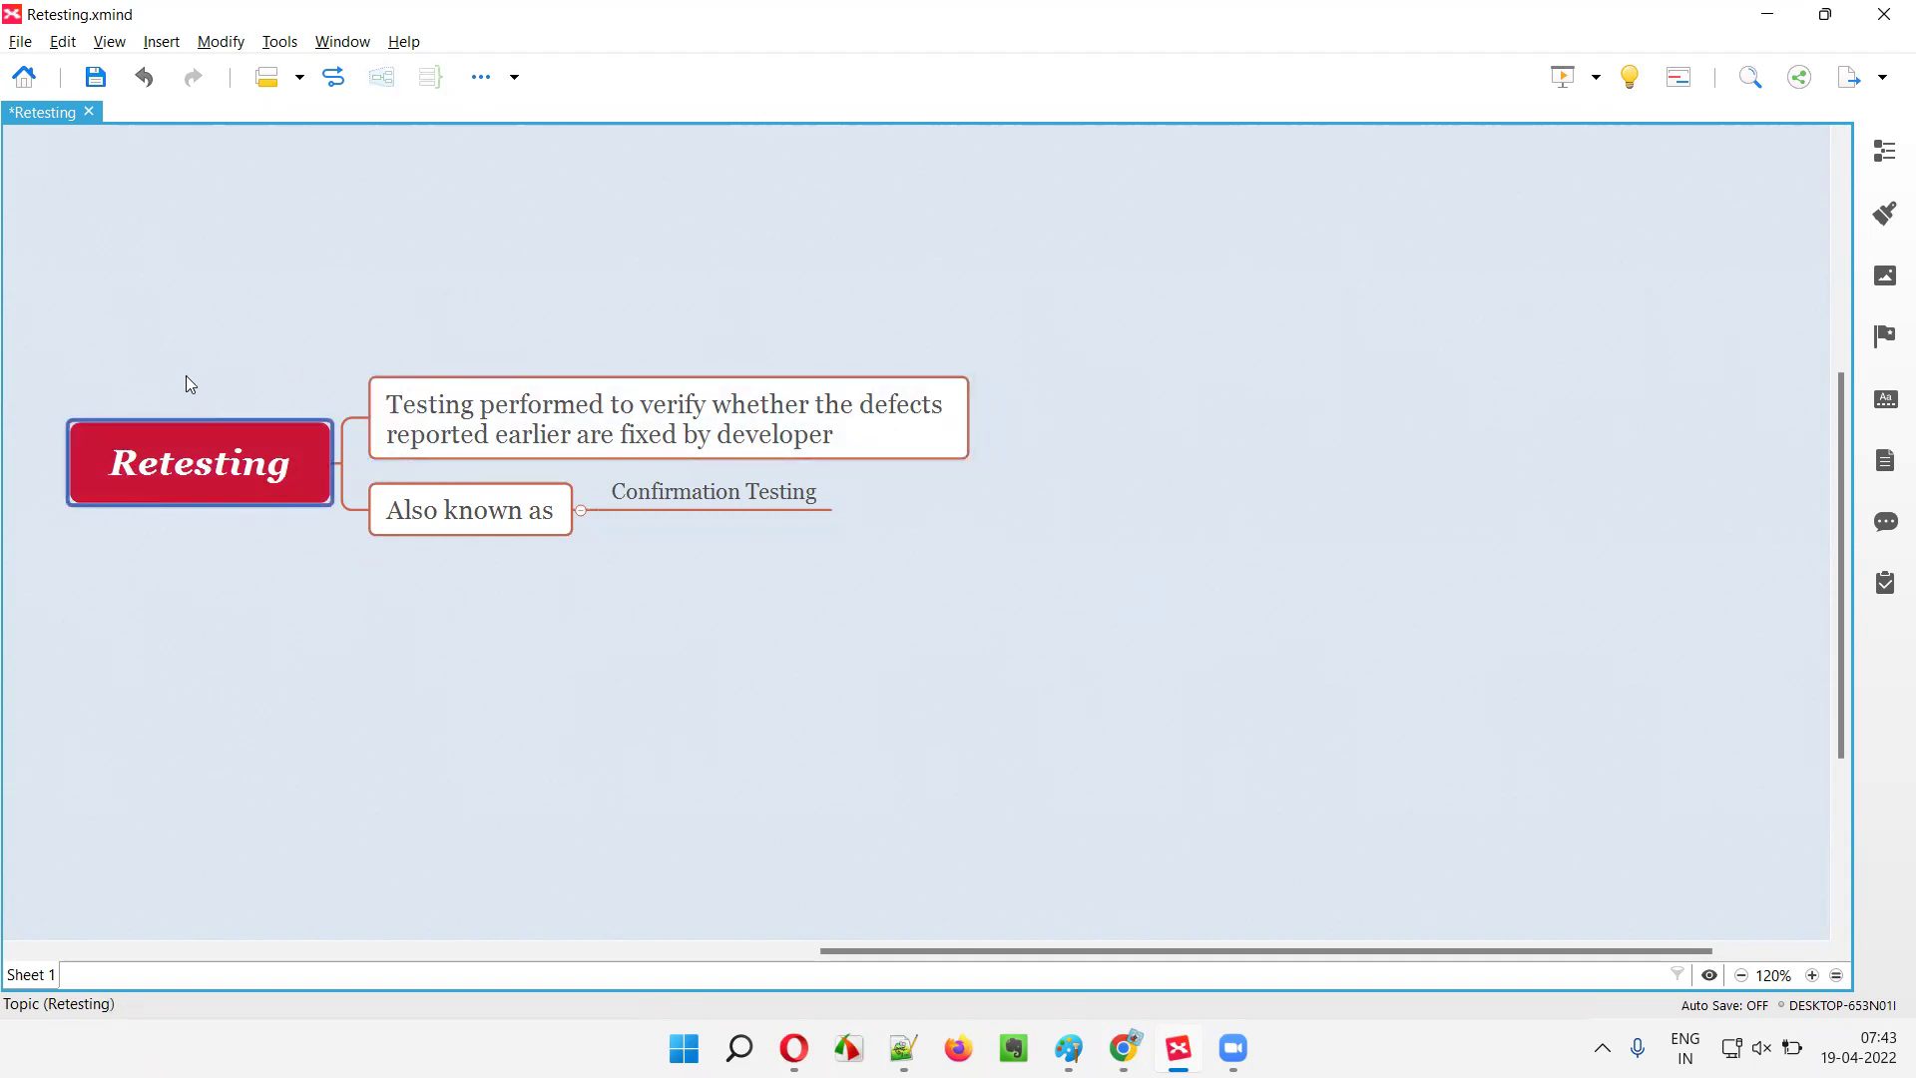
# - Select the 'Also known as' and 'Confirmation Testing' topics, returning to central Retesting
pyautogui.click(399, 510)
pyautogui.click(709, 495)
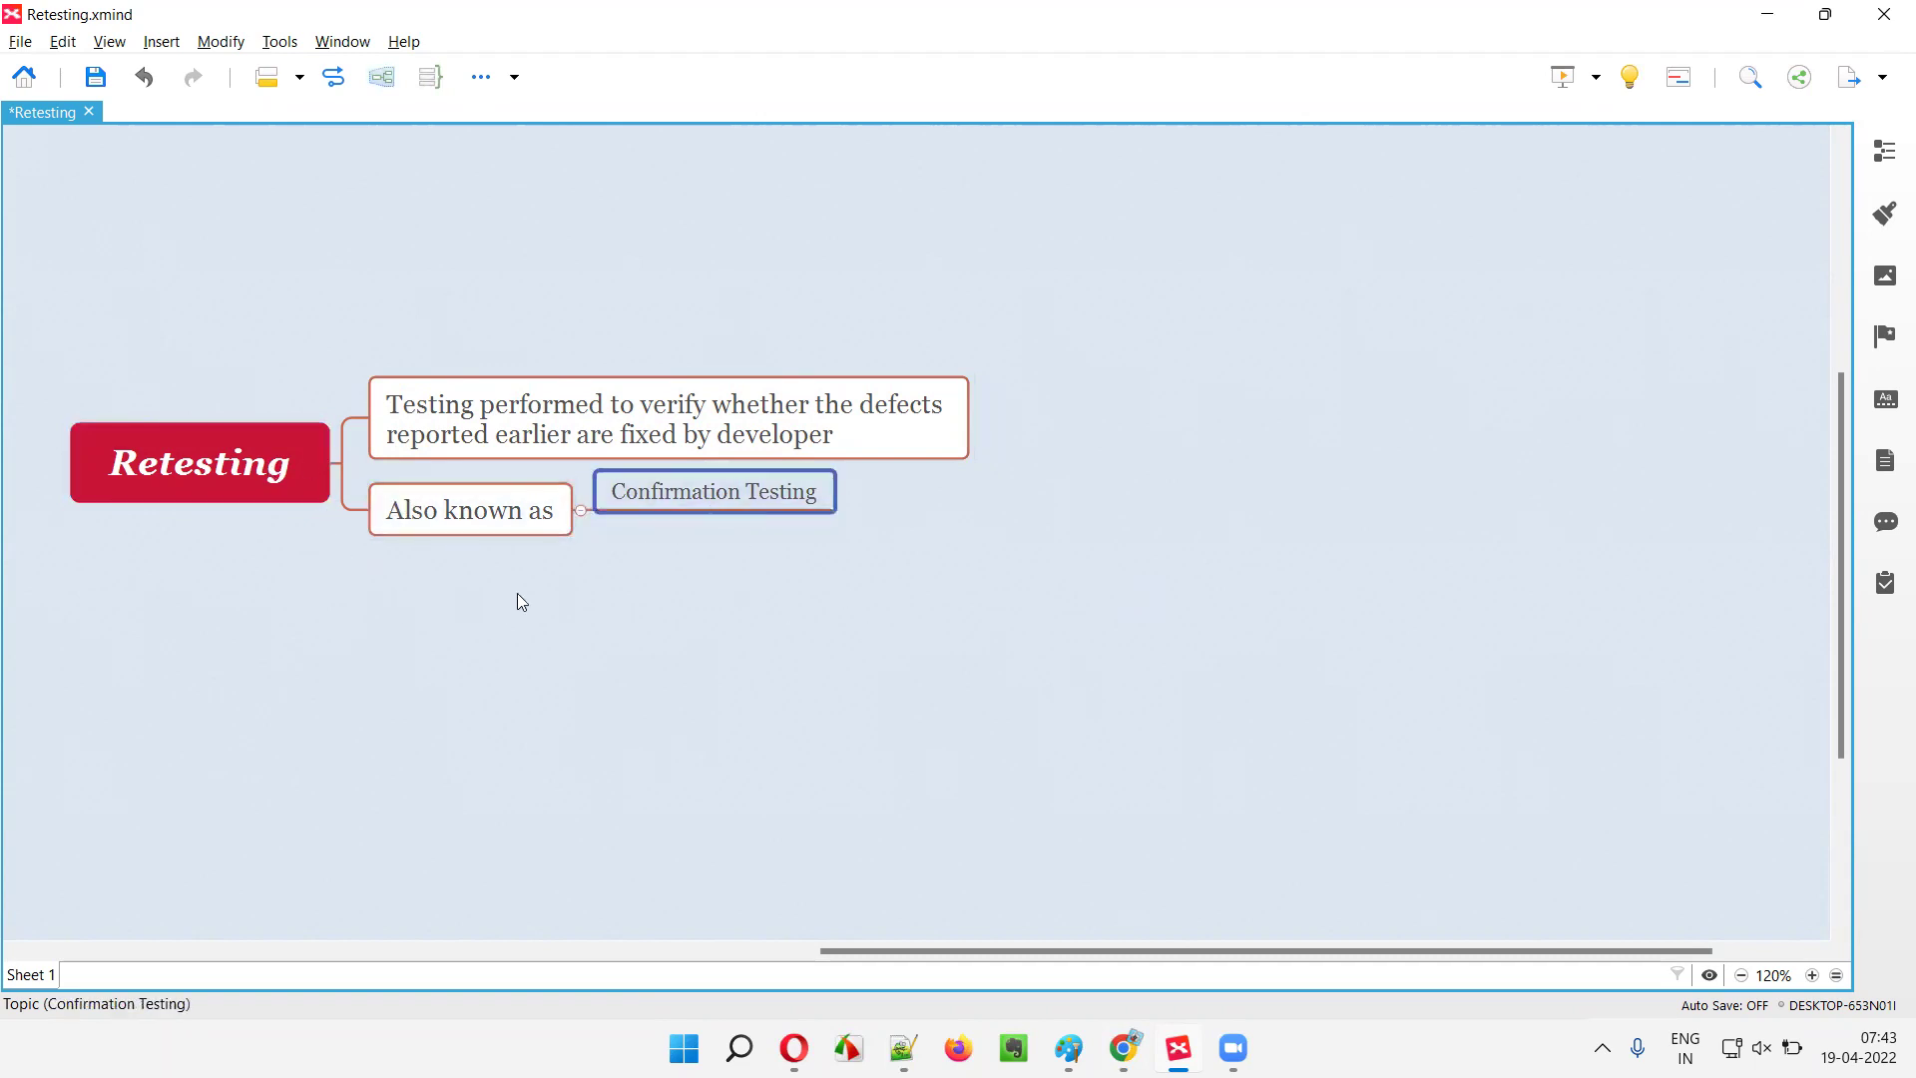
pyautogui.click(236, 474)
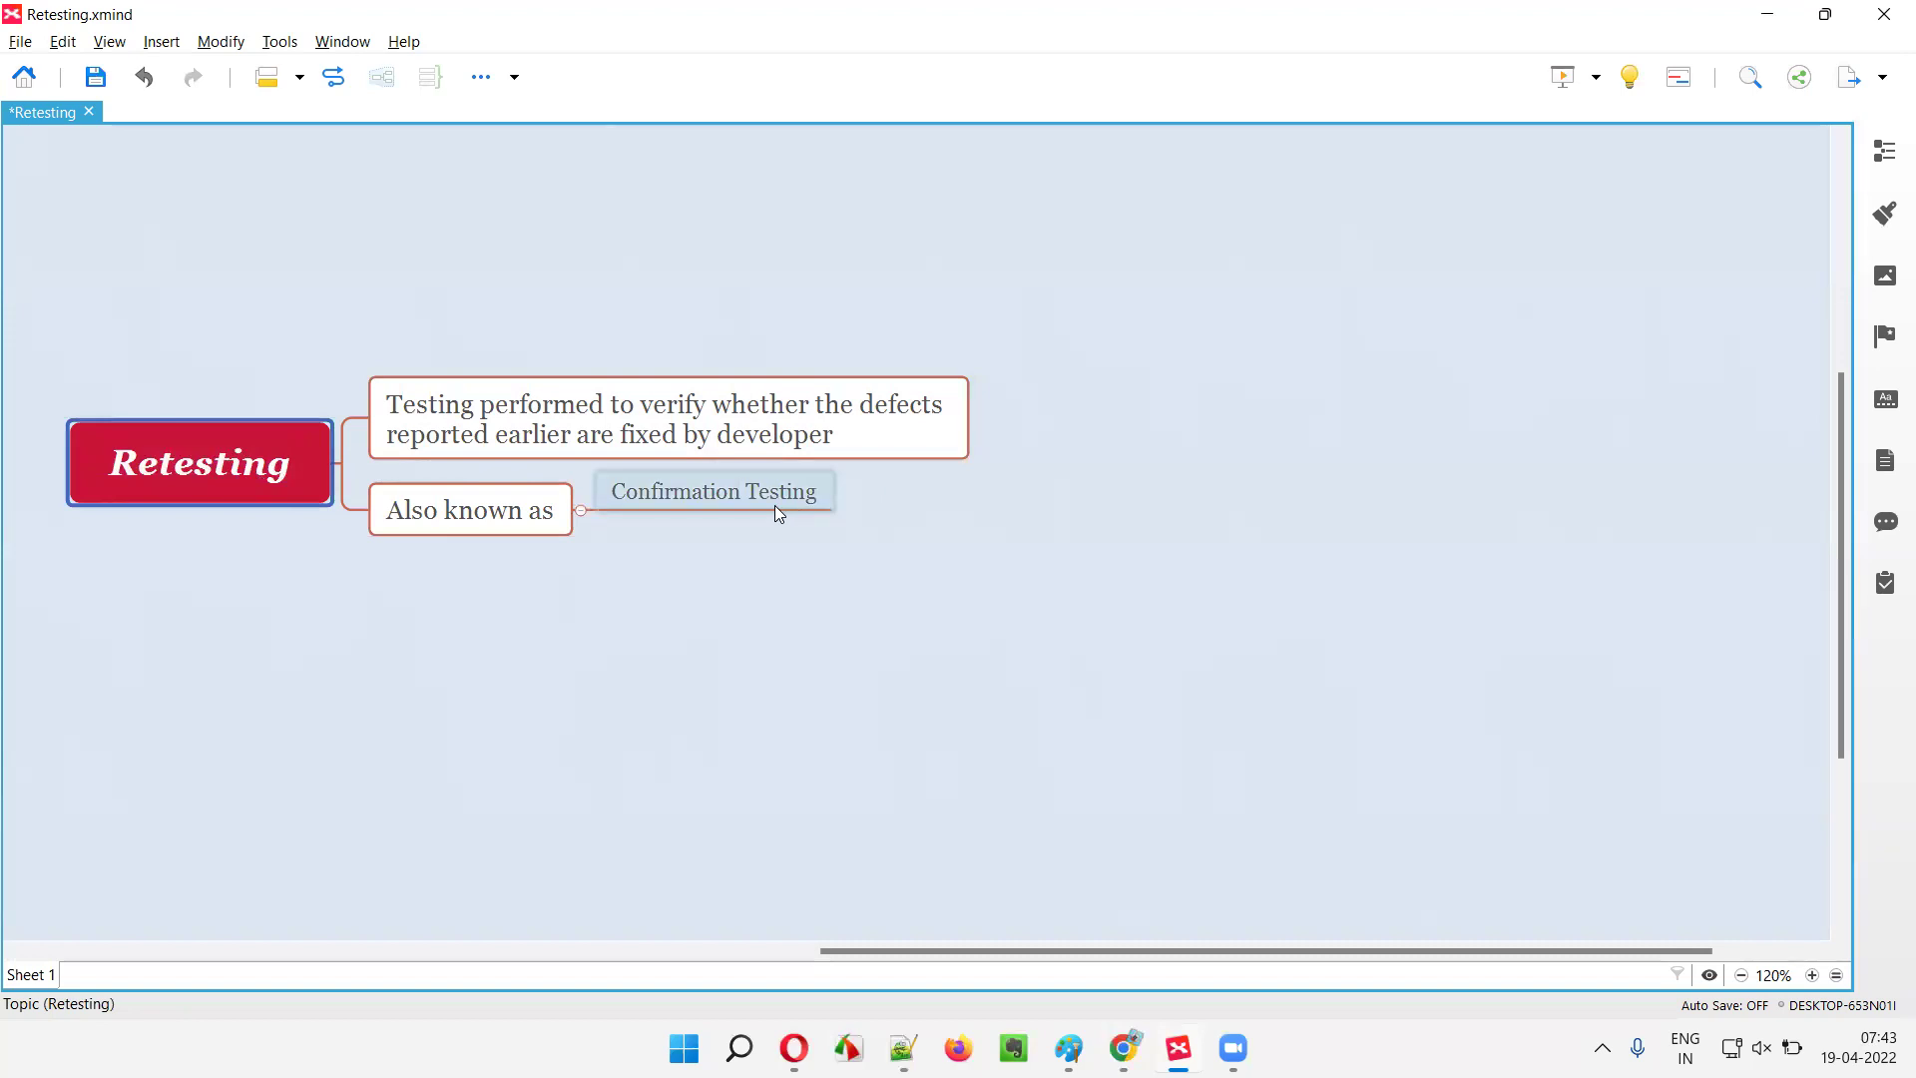
pyautogui.click(774, 505)
pyautogui.click(219, 466)
pyautogui.hotkey('alt', 'Tab')
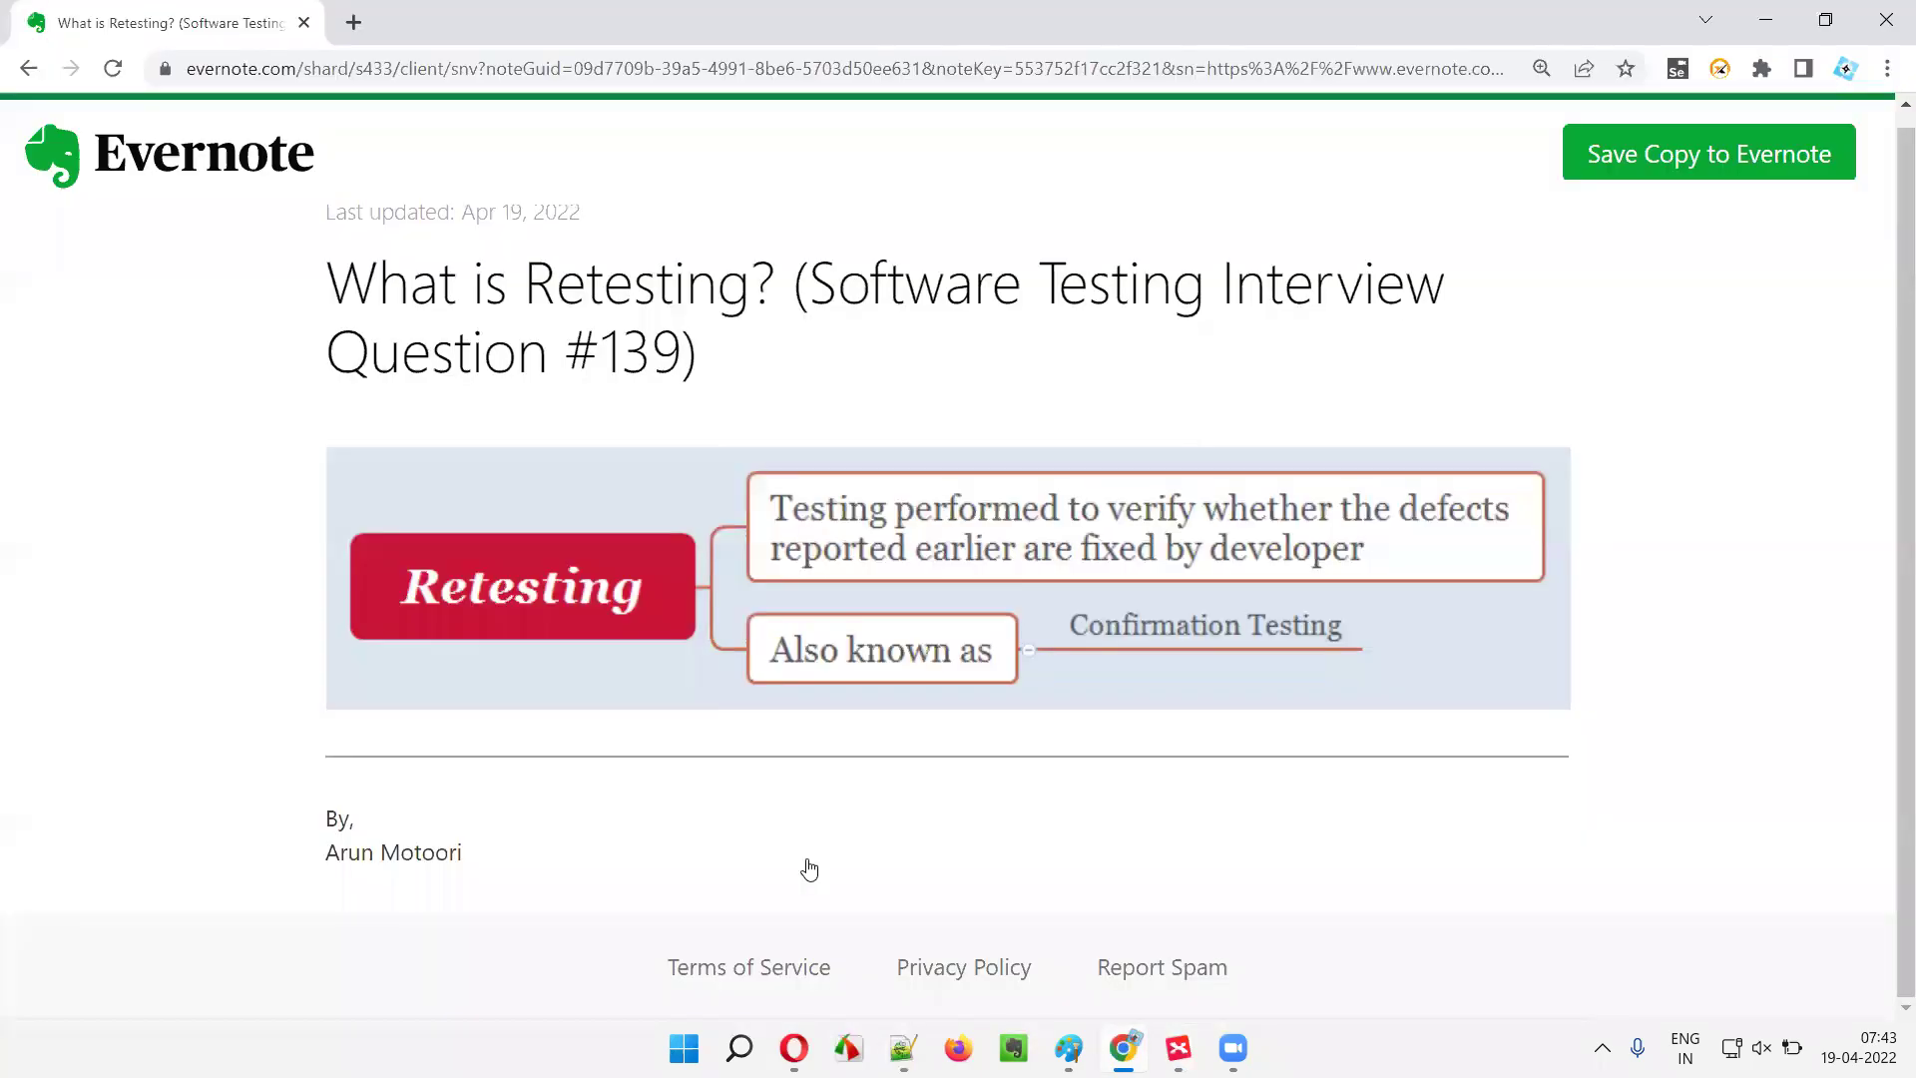